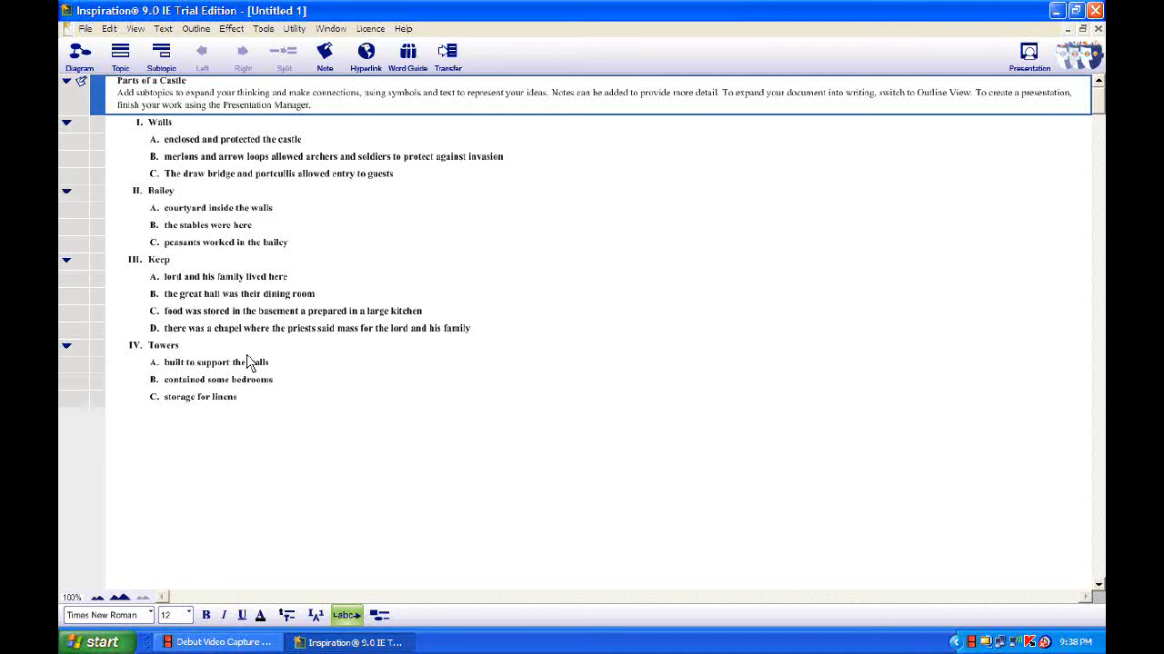
# Step: View the castle outline as a diagram and return to the outline view
pyautogui.click(90, 67)
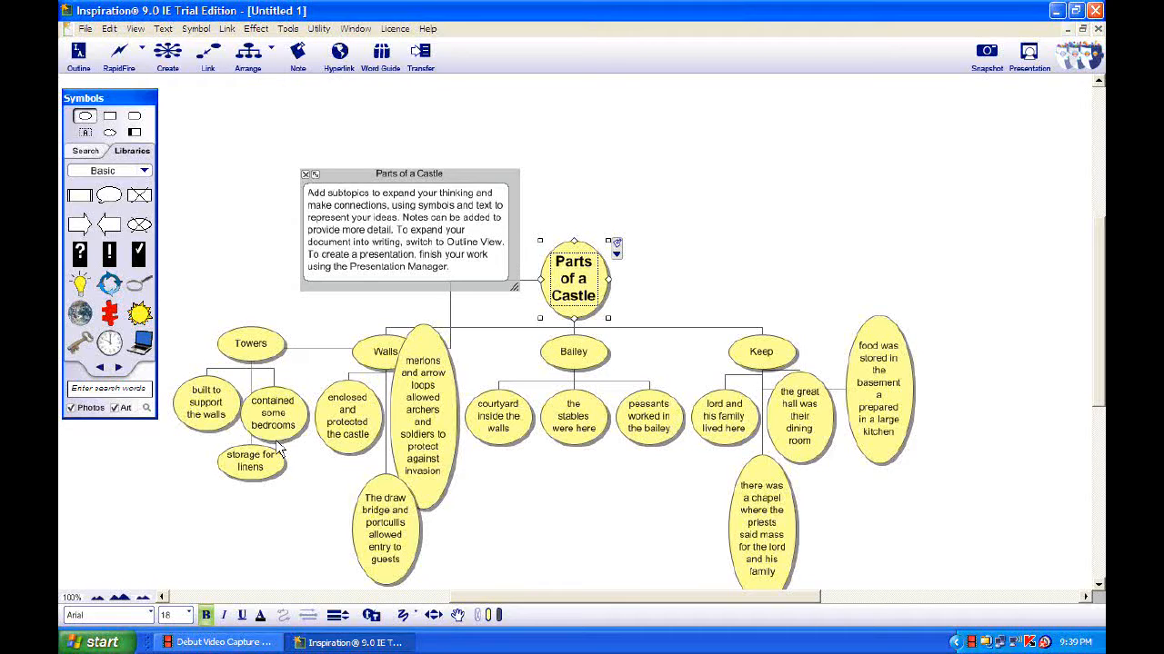
pyautogui.click(78, 56)
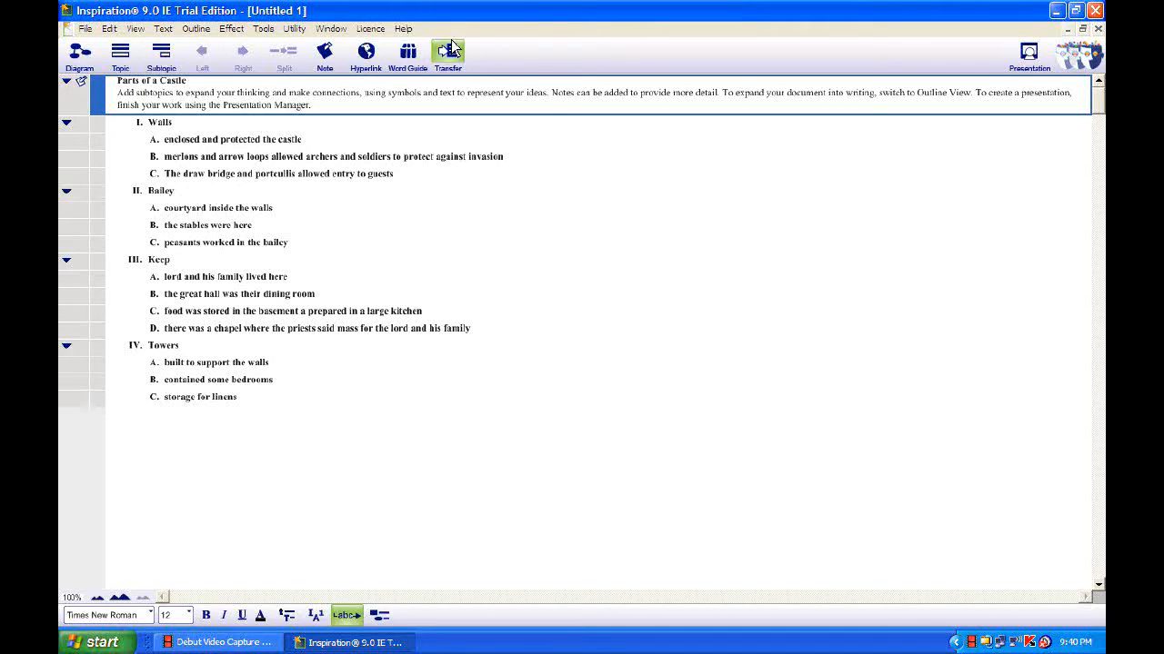
# Step: Review the export options for word processor, presentation slides and graphics files, and close them without exporting
pyautogui.click(86, 29)
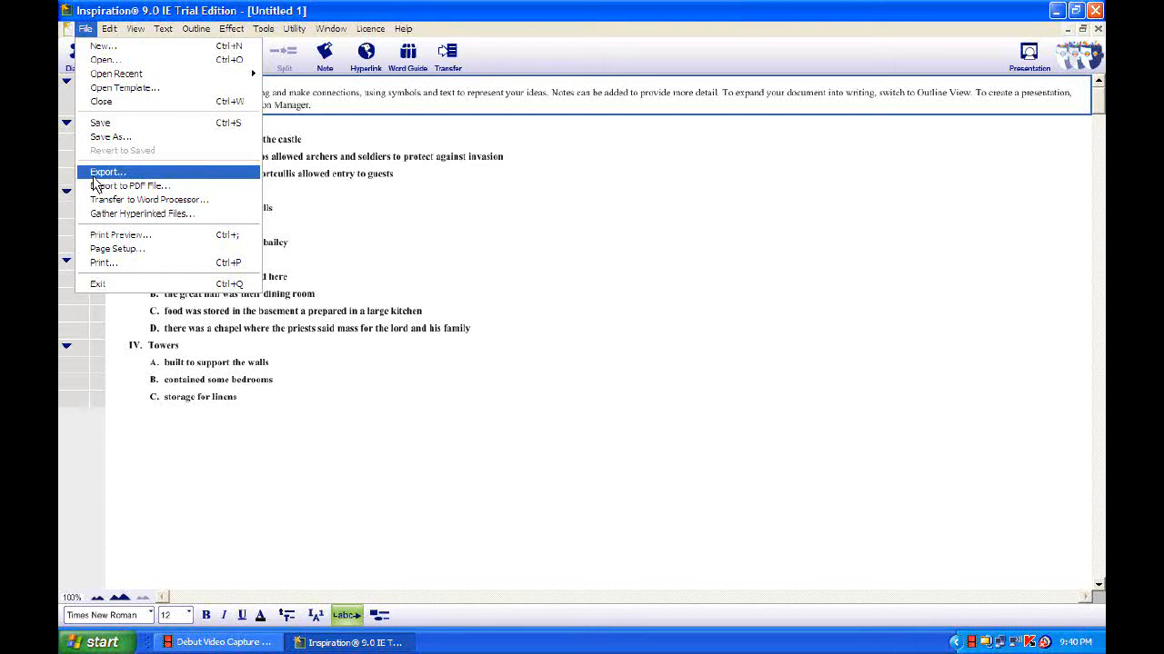
pyautogui.click(98, 175)
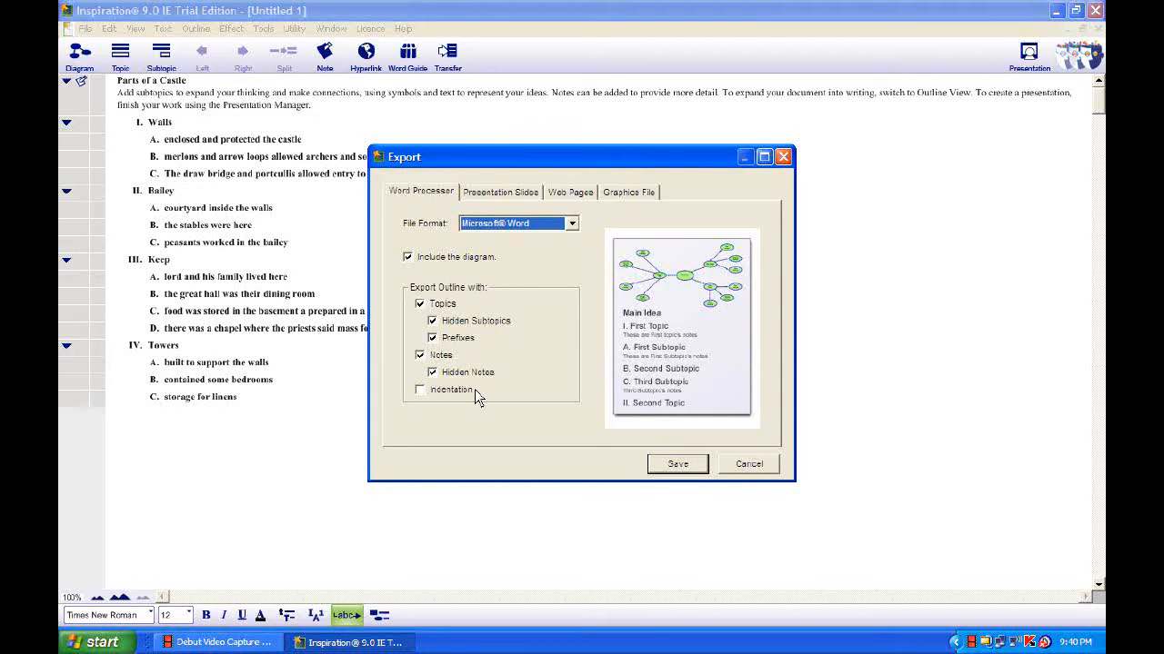
pyautogui.click(492, 194)
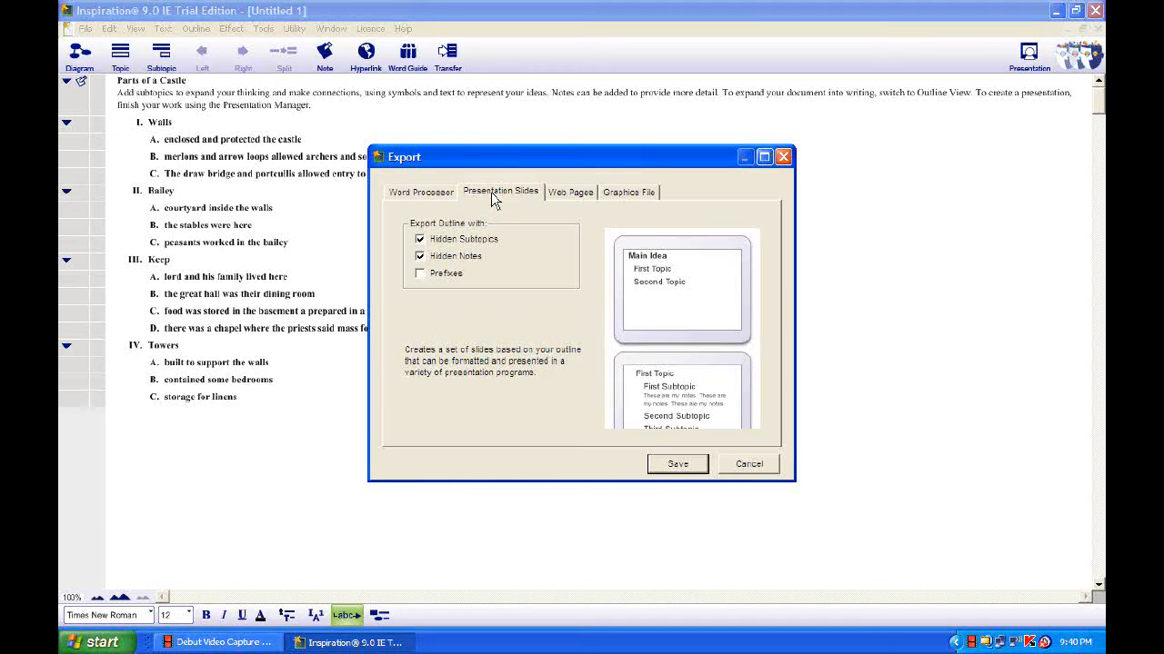
pyautogui.click(622, 194)
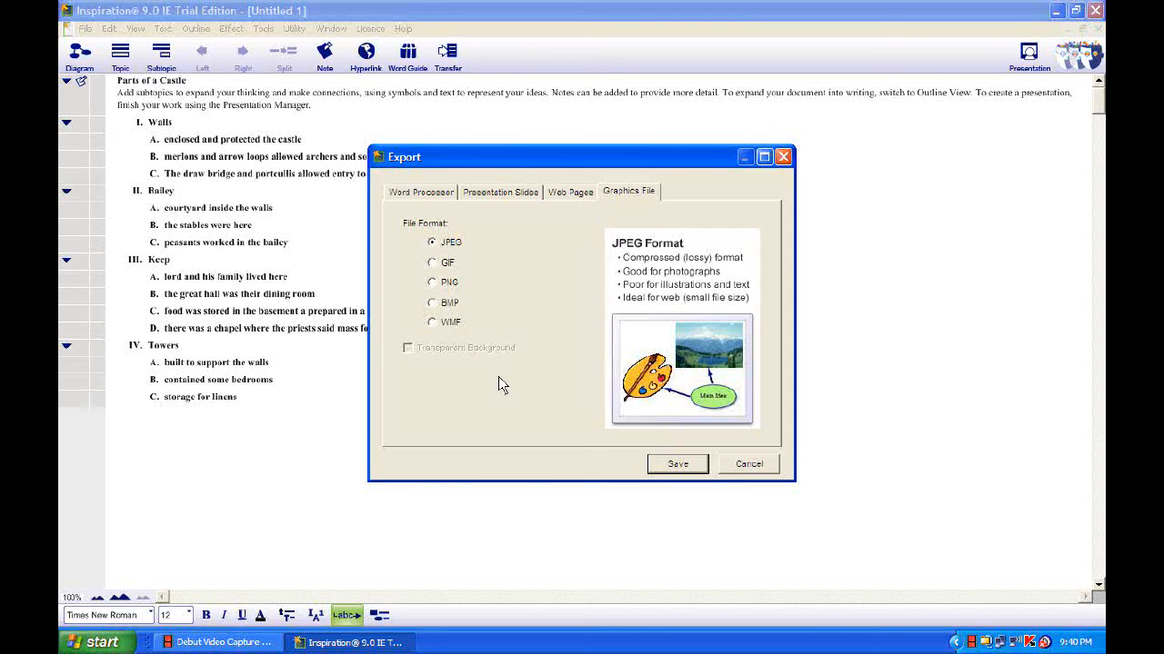
pyautogui.click(758, 472)
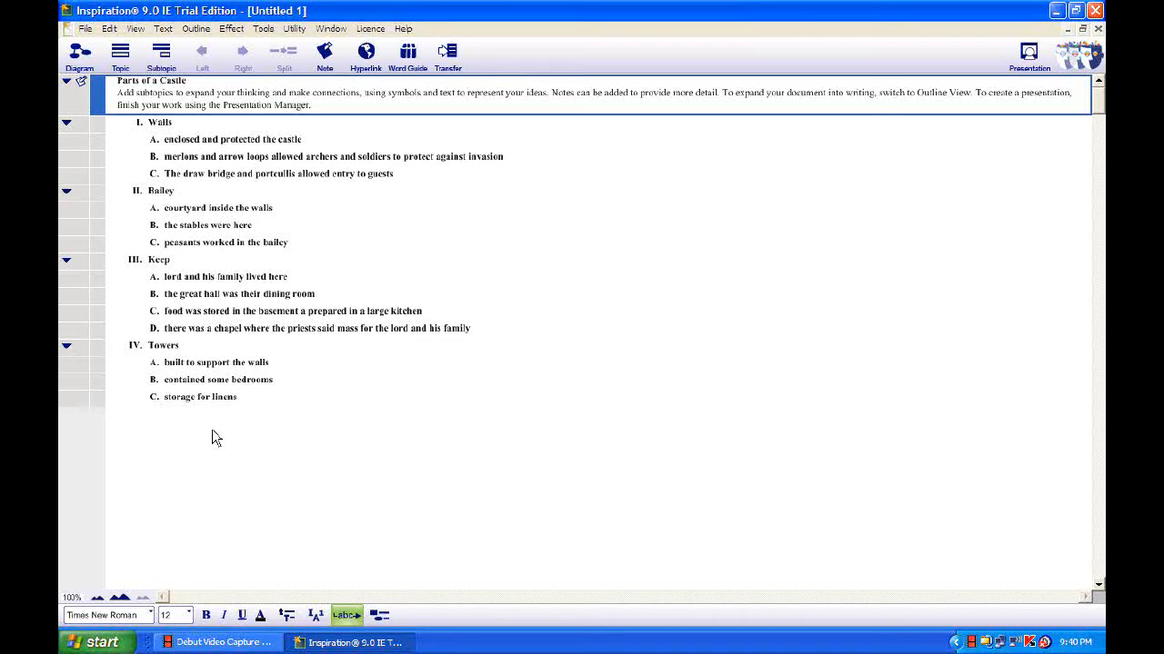
# Step: Transfer the outline with its diagram to Microsoft Word, saving the document as Parts of a Castle over the existing file
pyautogui.click(87, 31)
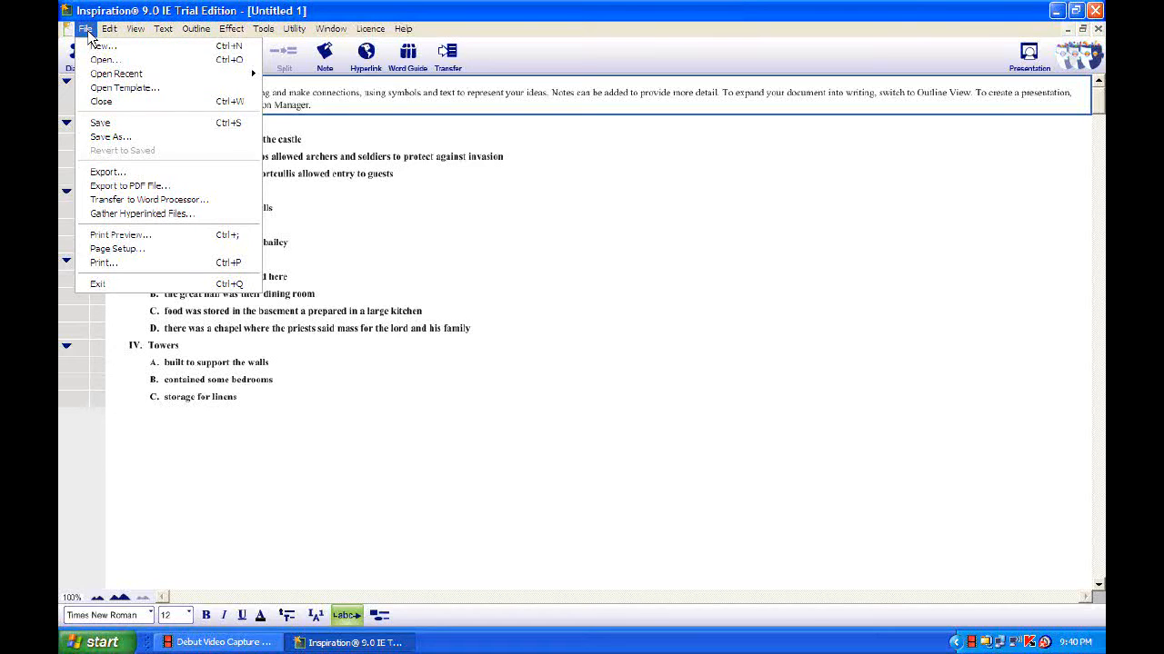
pyautogui.click(92, 201)
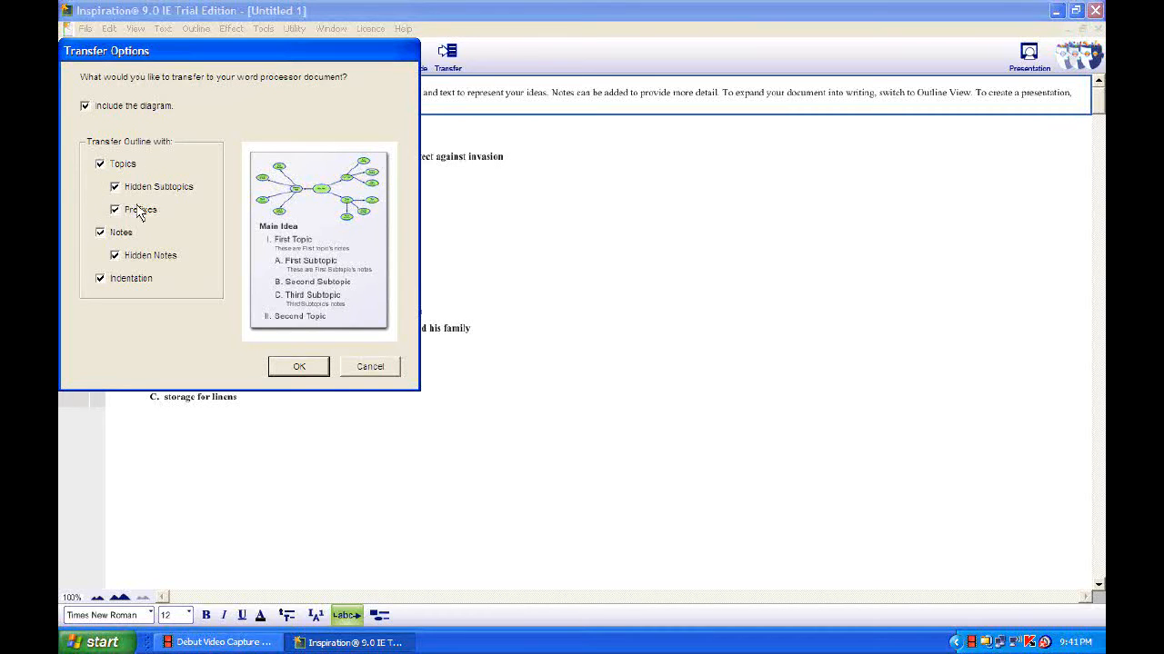
pyautogui.click(297, 368)
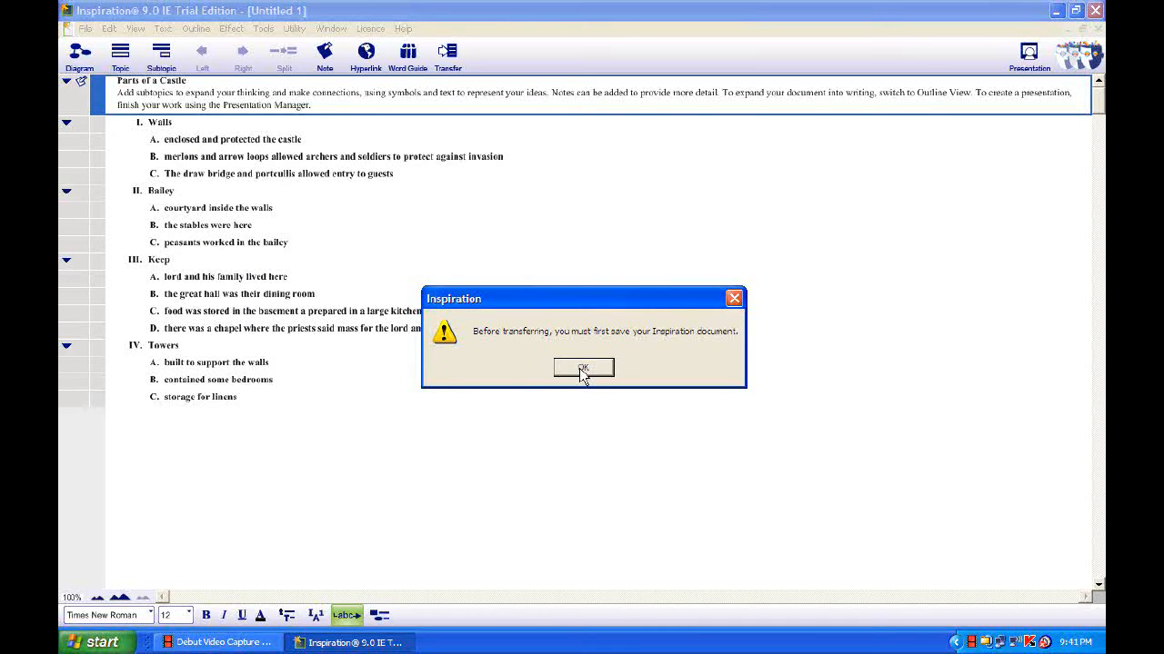
pyautogui.click(583, 369)
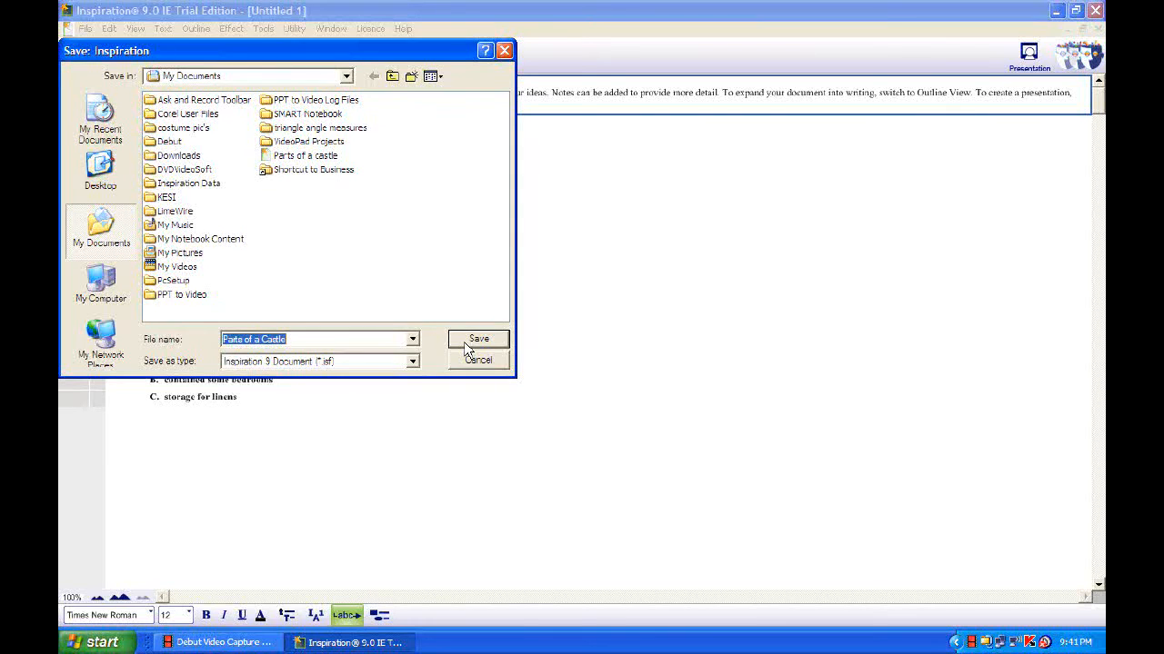
pyautogui.click(474, 343)
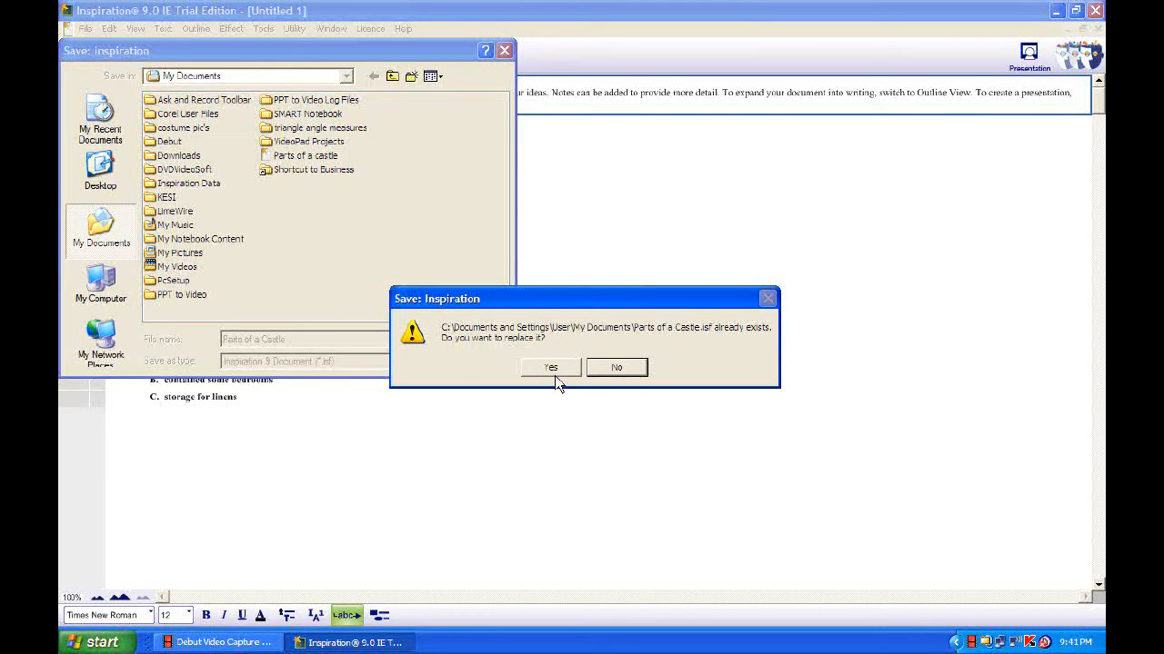
pyautogui.click(552, 368)
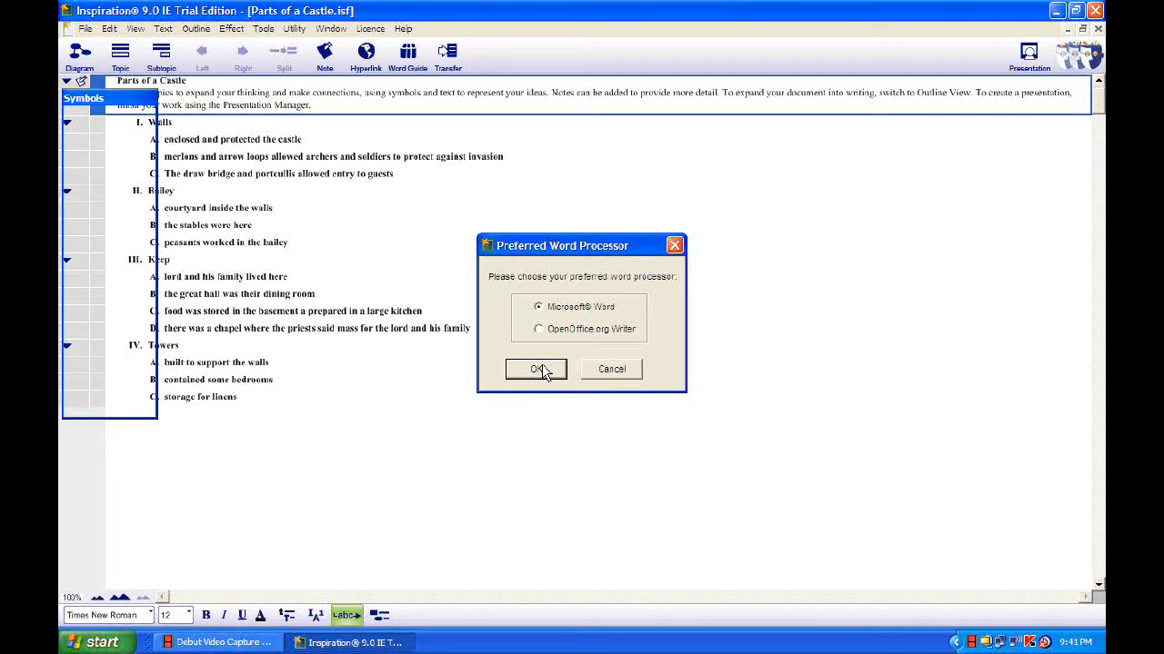
pyautogui.click(536, 369)
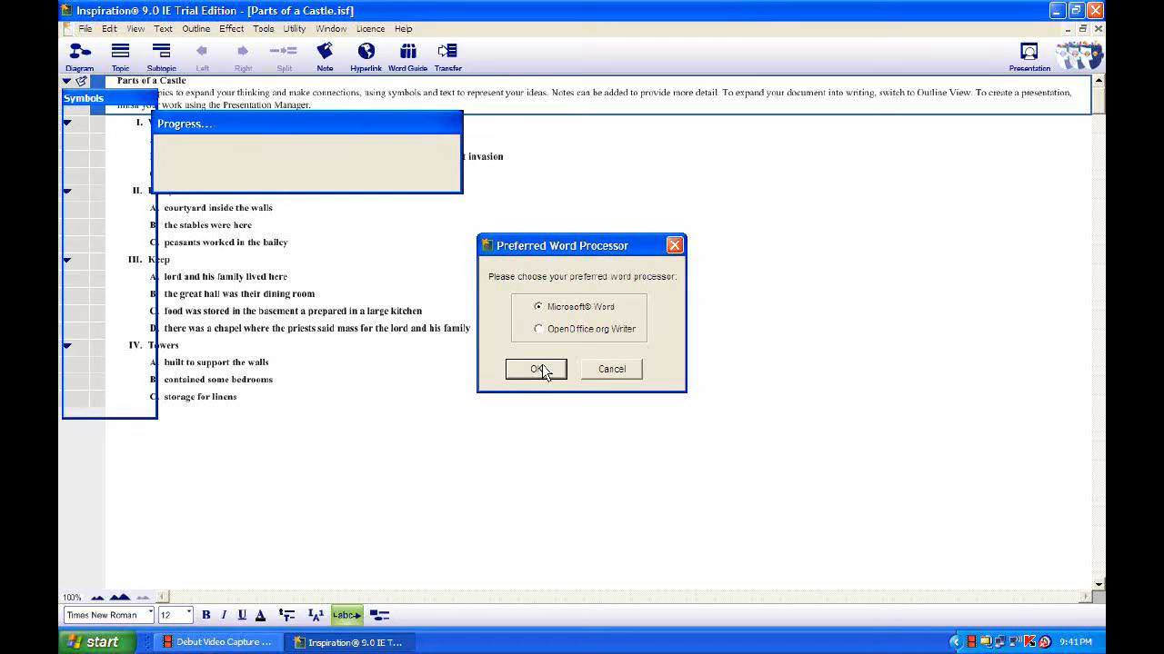
pyautogui.click(542, 371)
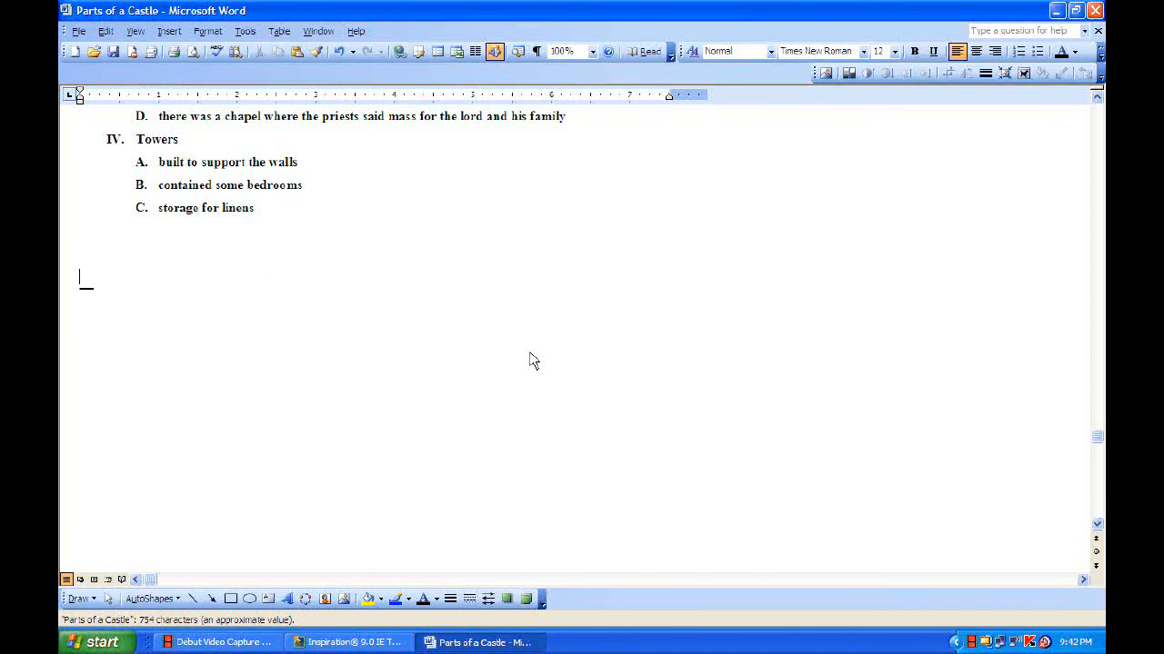
# Step: Examine the transferred diagram, note text and outline from Walls to Towers in the Word document
pyautogui.scroll(5, 533, 360)
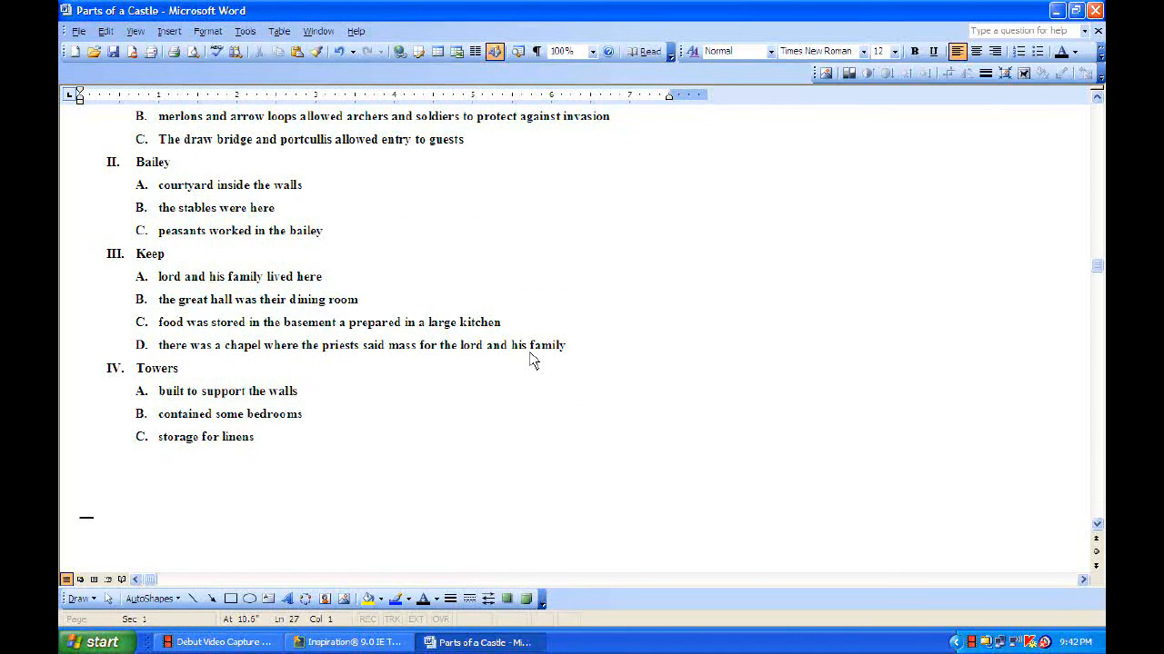
pyautogui.scroll(5, 532, 360)
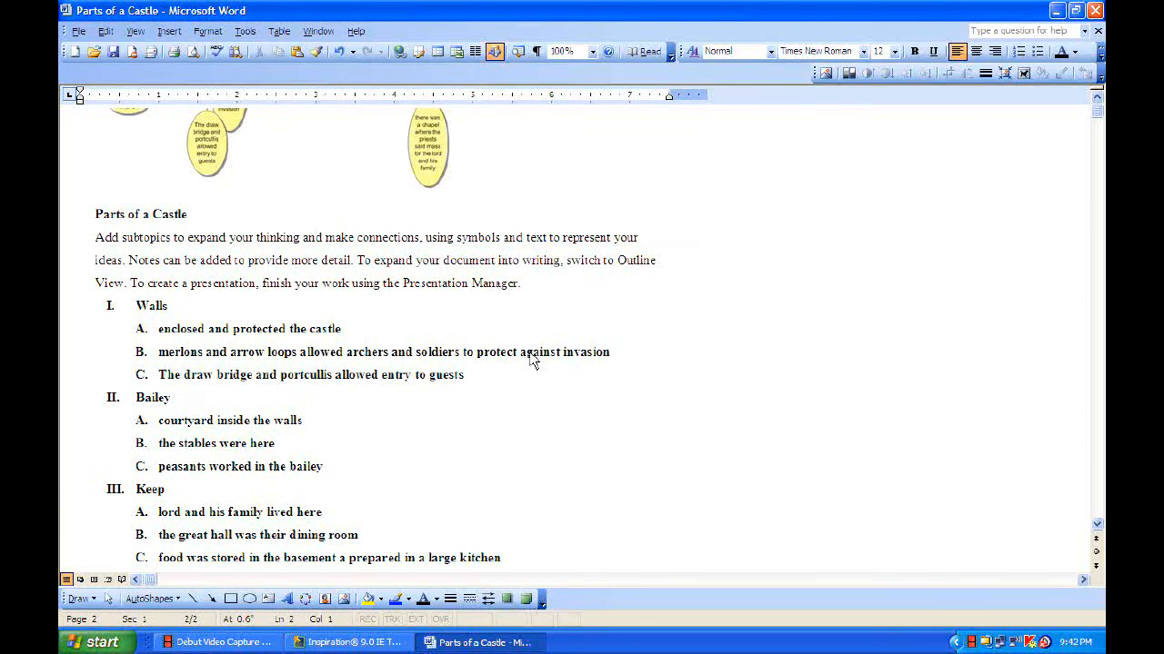
pyautogui.scroll(2, 532, 360)
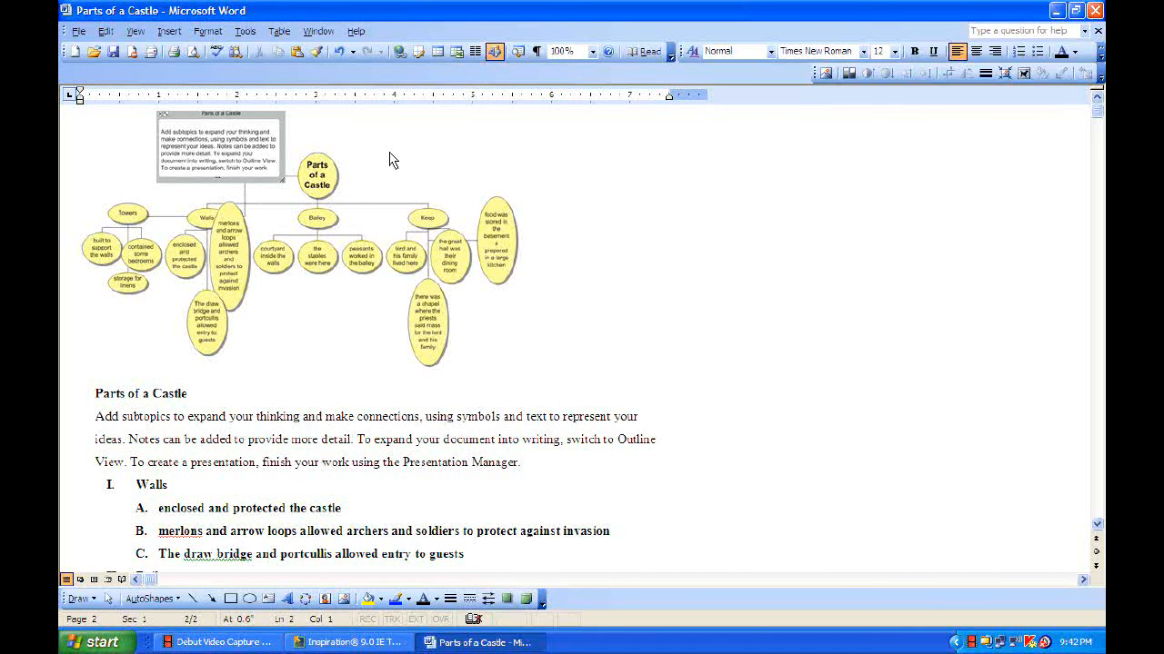
pyautogui.scroll(-2, 123, 393)
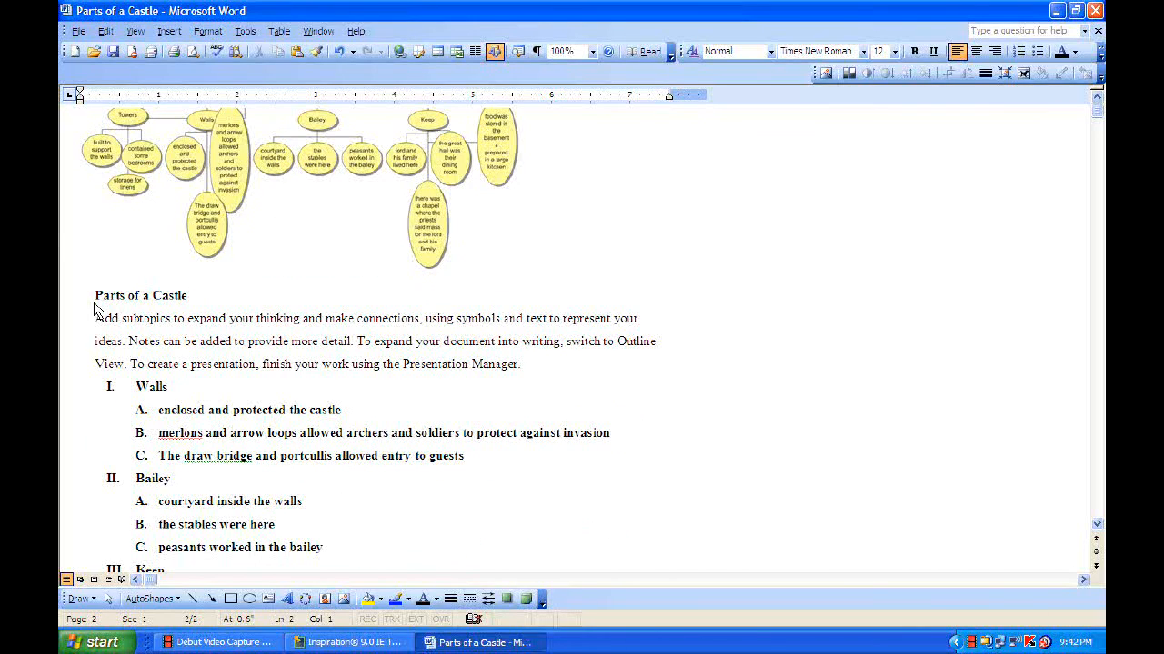
pyautogui.scroll(2, 97, 309)
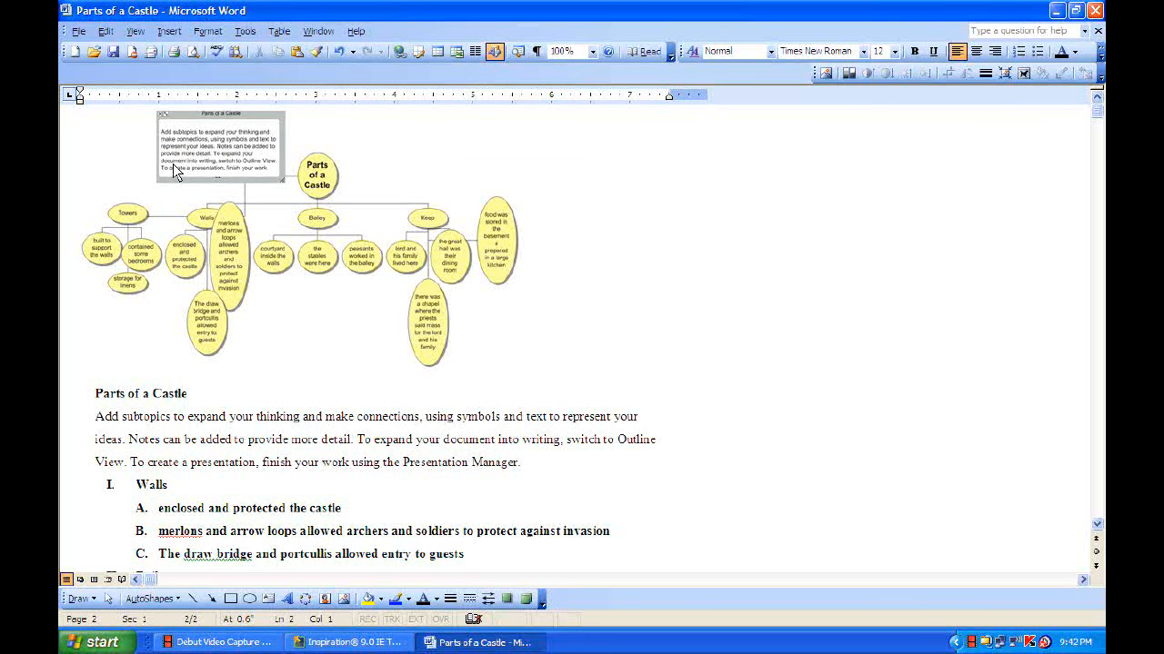
pyautogui.scroll(-2, 104, 396)
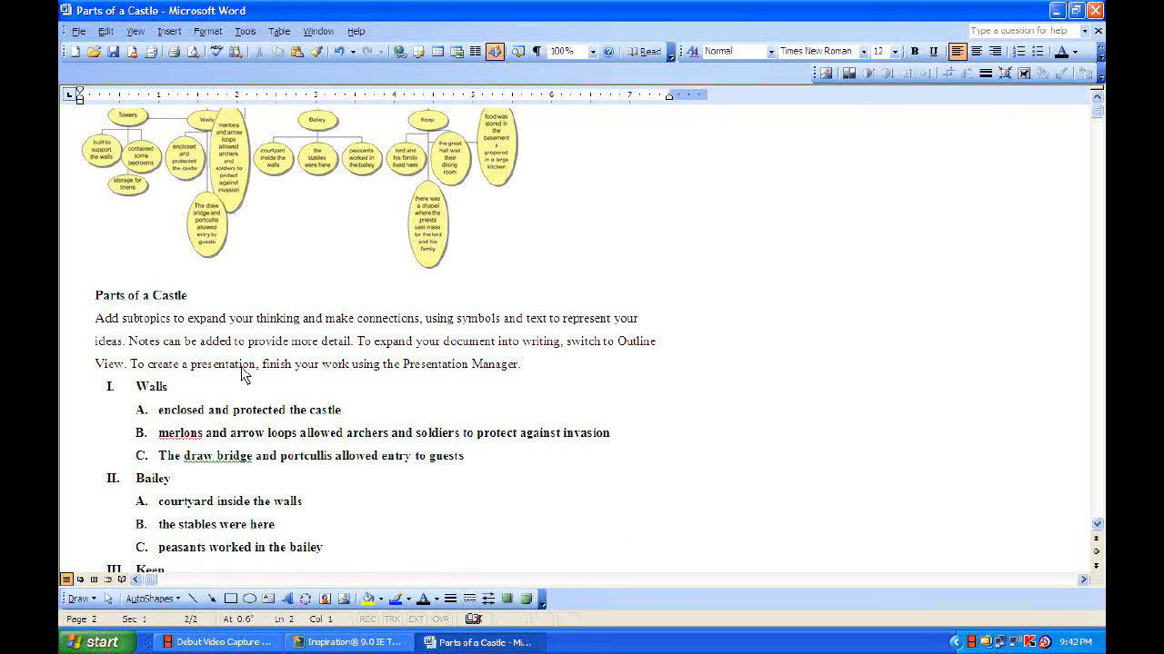
pyautogui.scroll(-3, 118, 388)
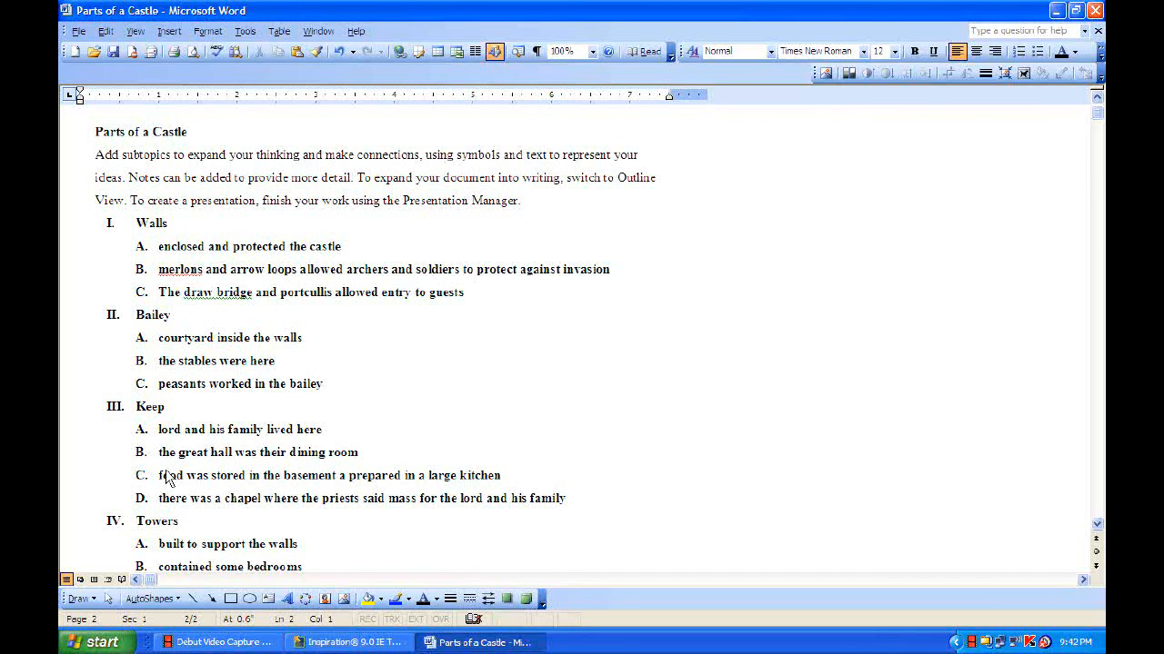
pyautogui.scroll(-1, 191, 369)
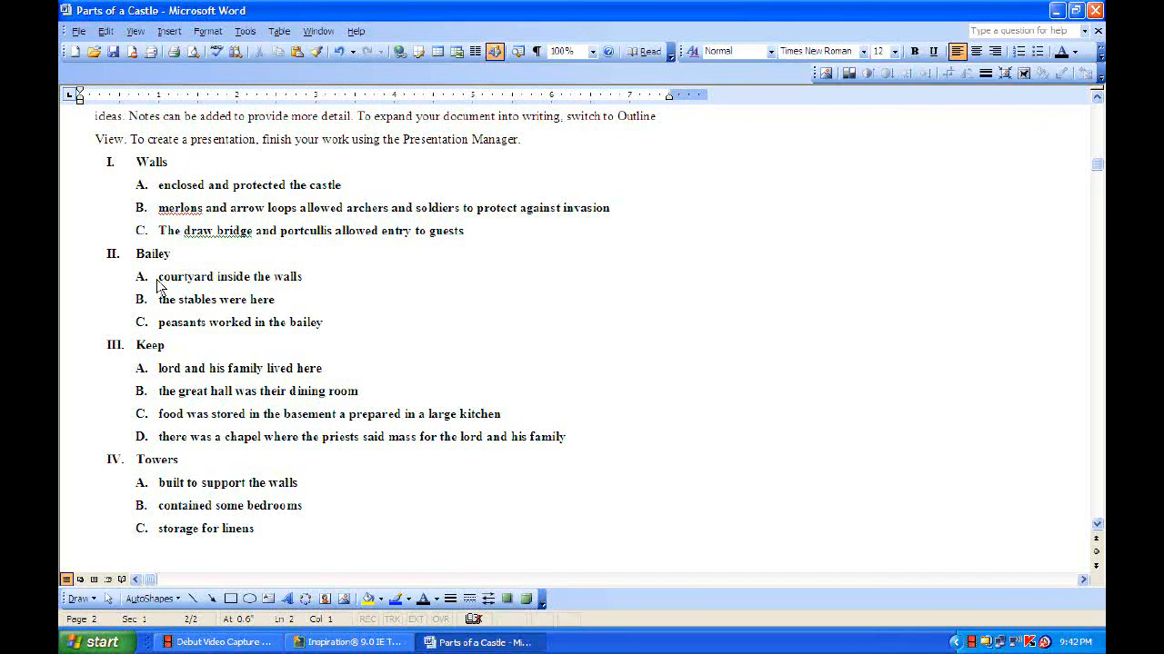
# Step: Turn the first point under Walls into a full sentence by adding "The walls" at its start and a period at its end
pyautogui.click(176, 193)
pyautogui.write('The ')
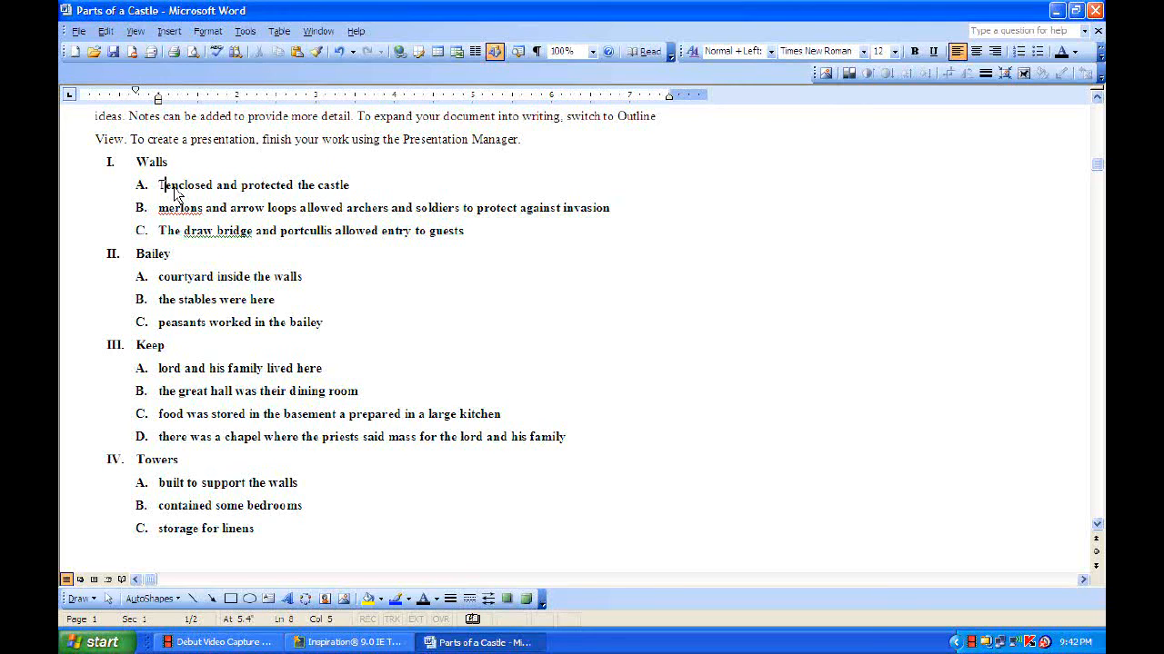
pyautogui.write('walls')
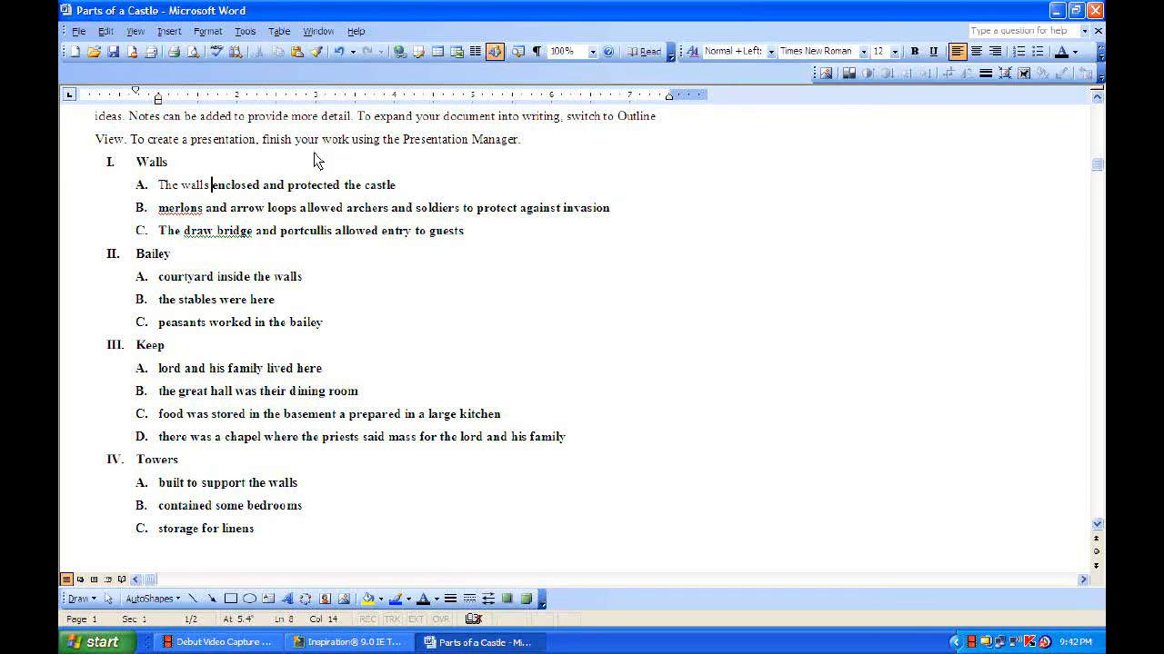
pyautogui.click(398, 187)
pyautogui.write('.')
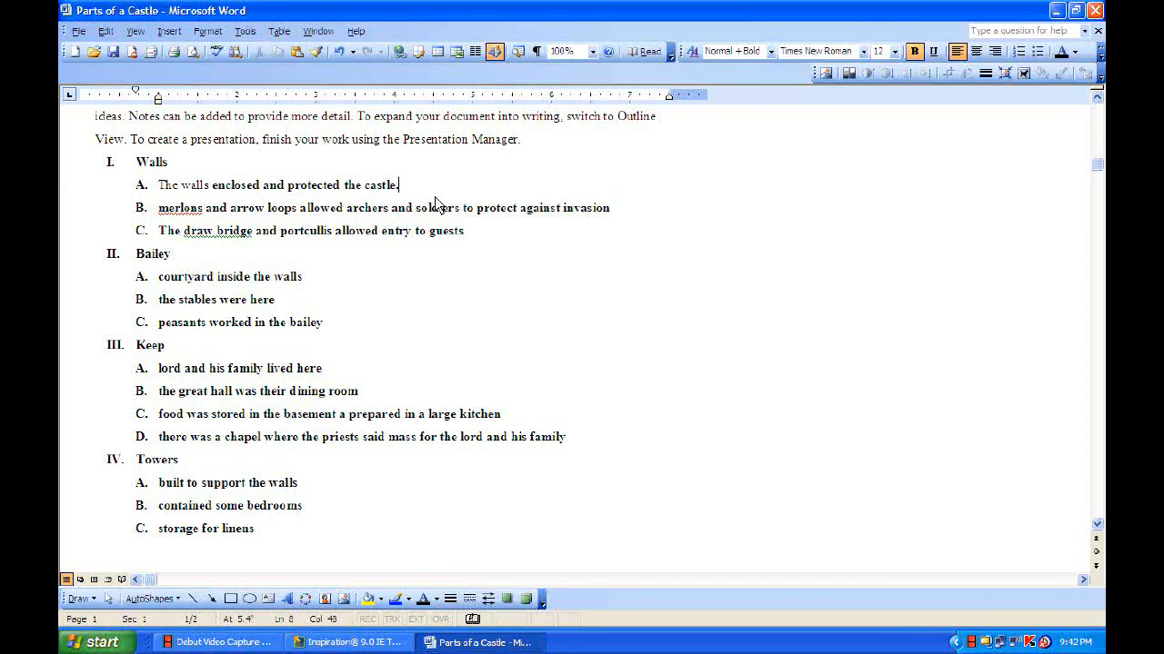
# Step: Join the merlons point onto the end of the first Walls sentence and capitalize it as "Merlons"
pyautogui.press('Delete')
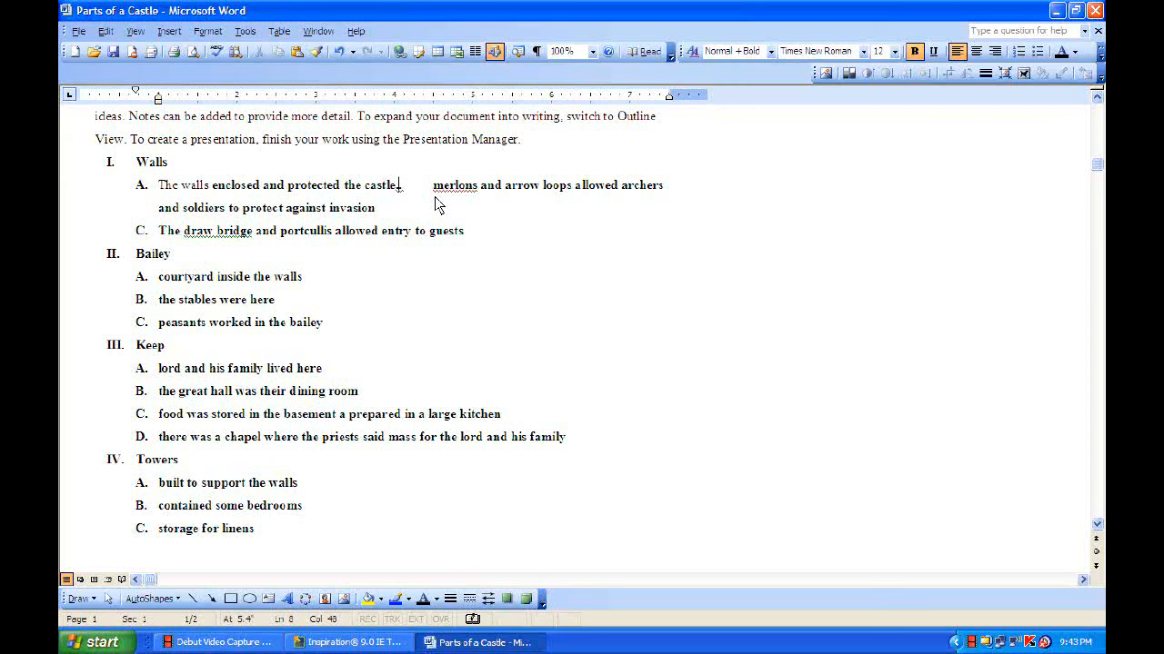
pyautogui.press('Delete')
pyautogui.write('M')
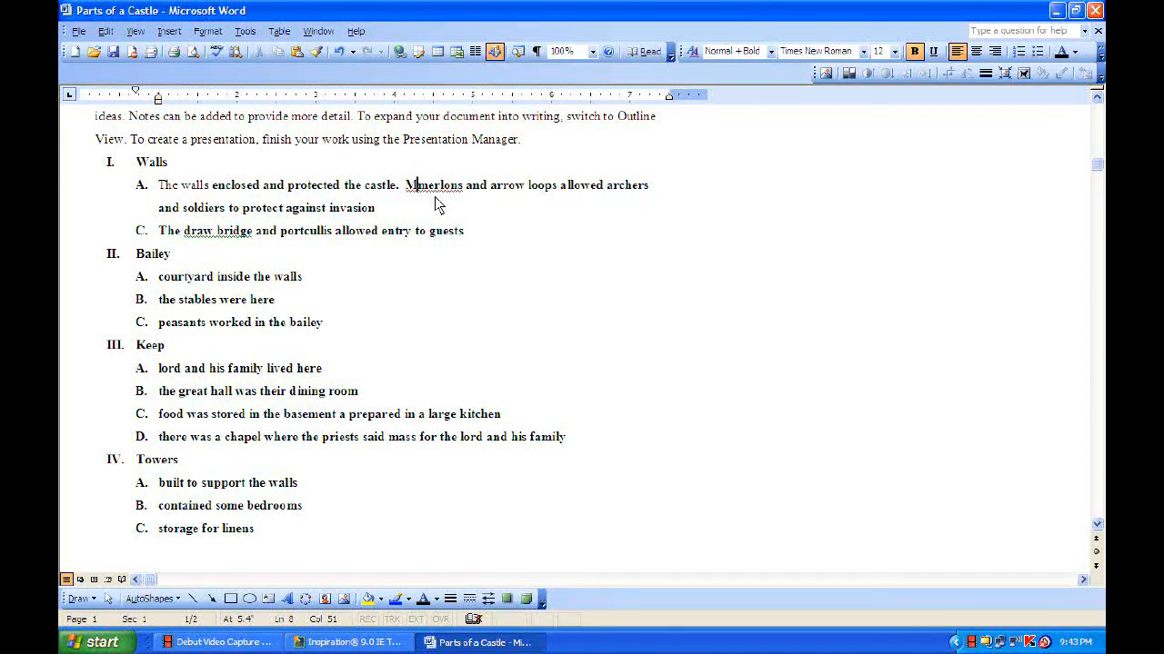
pyautogui.press('Delete')
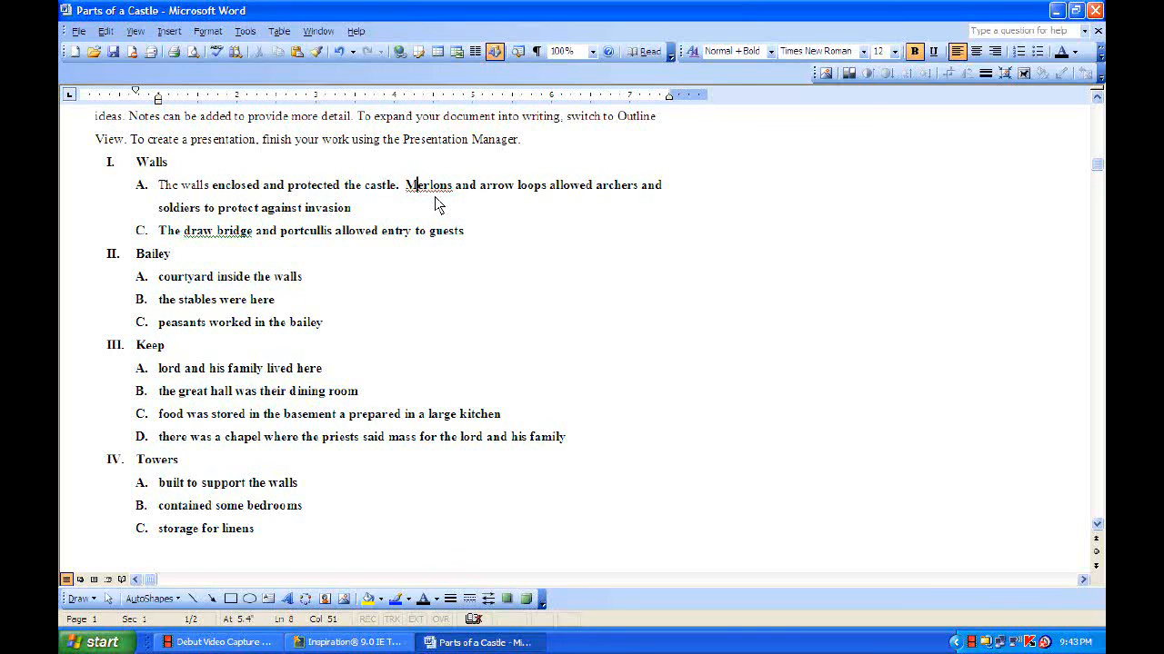